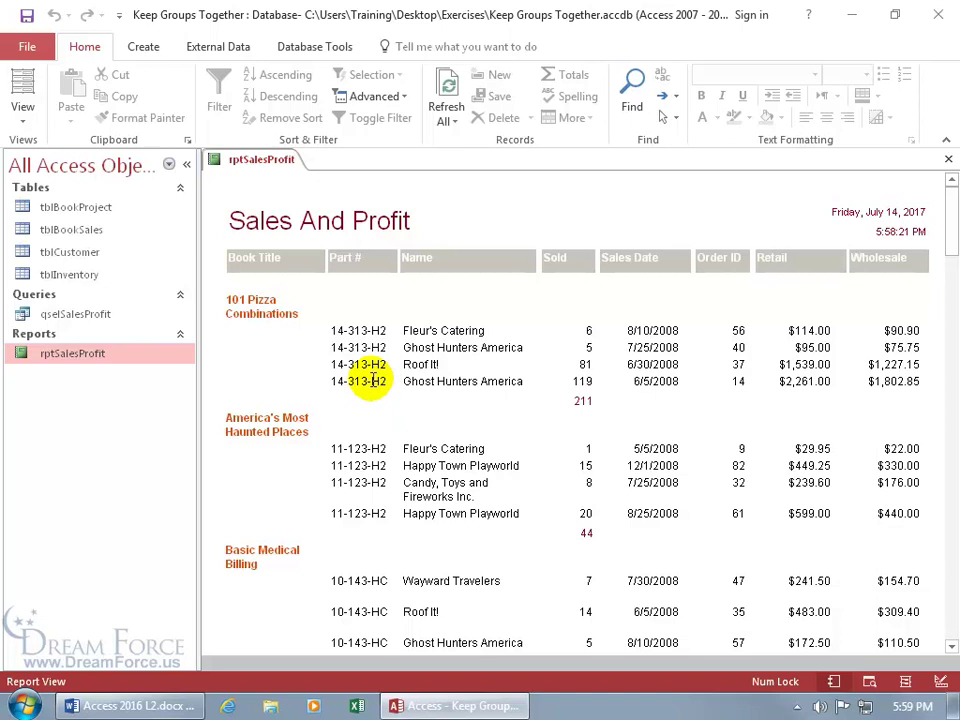
Open the rptSalesProfit report in Design View and set the BookTitle Header section's Force New Page property to Before Section.
{"action": "right_click", "coordinate": [508, 210]}
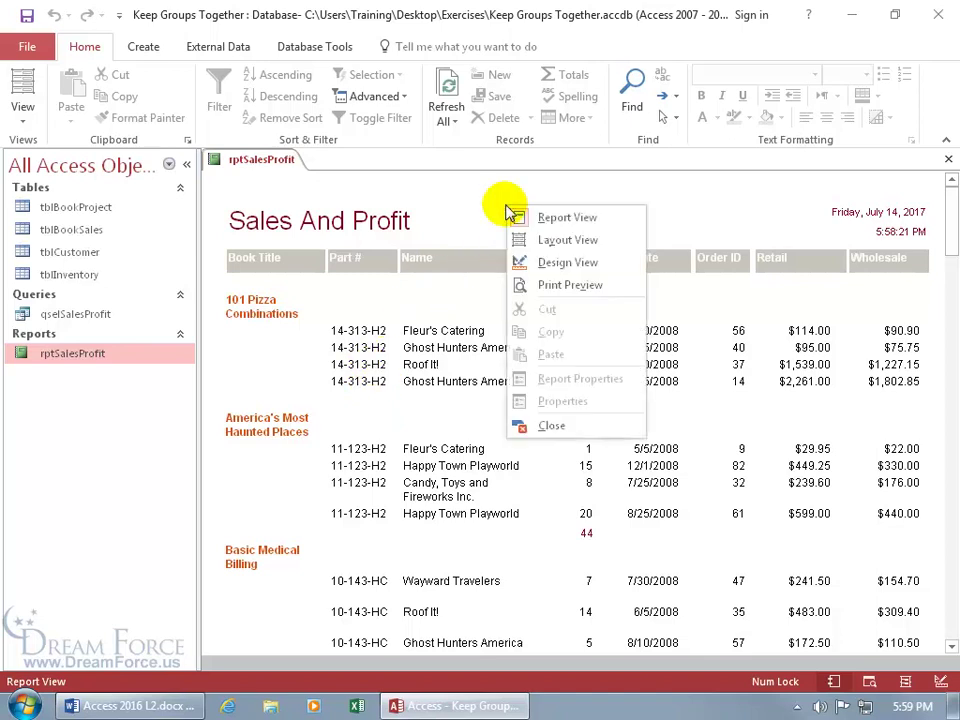
{"action": "left_click", "coordinate": [546, 264]}
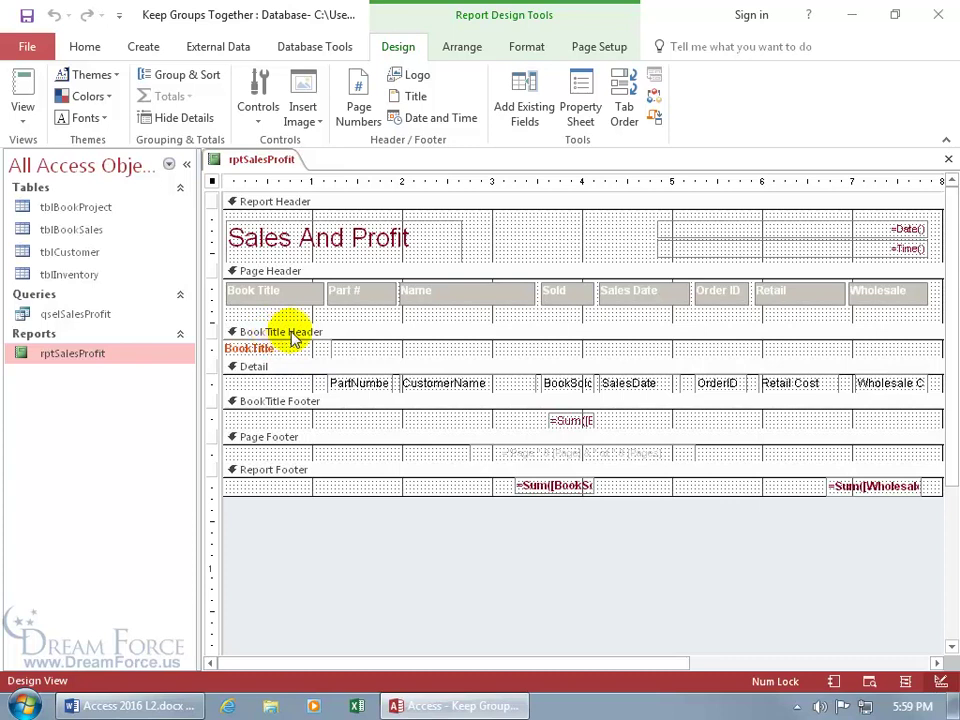
{"action": "double_click", "coordinate": [291, 335]}
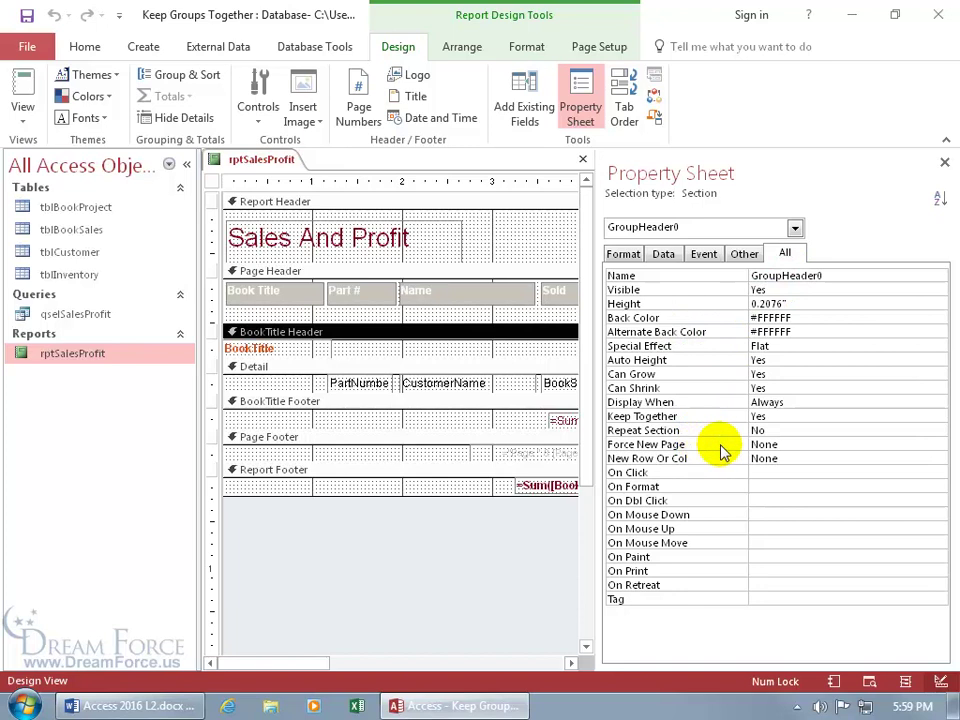
{"action": "left_click", "coordinate": [800, 444]}
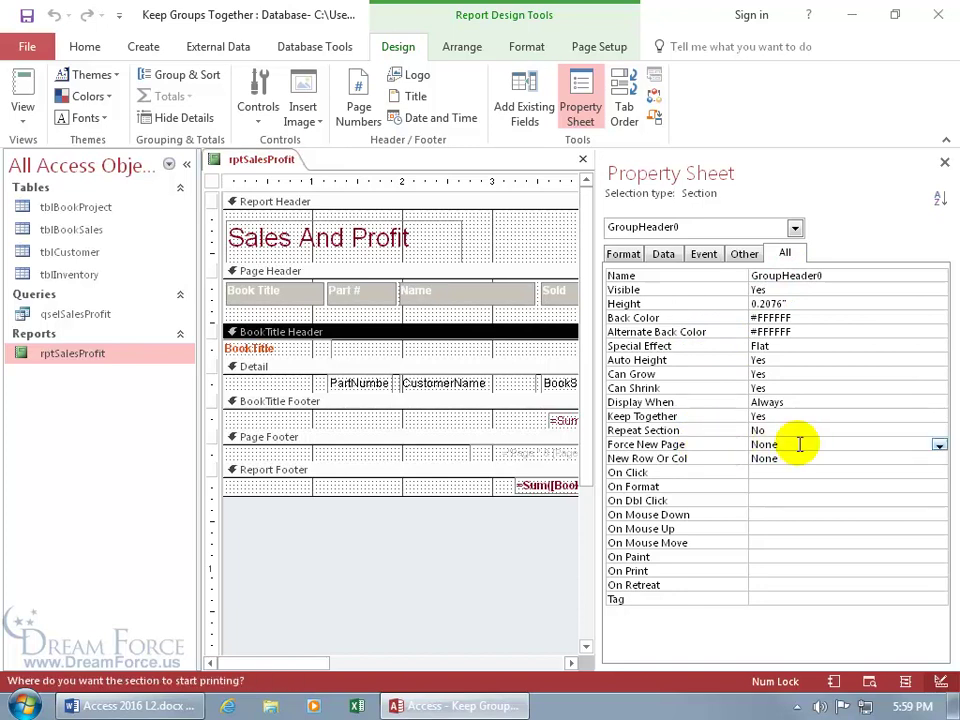
{"action": "left_click", "coordinate": [938, 445]}
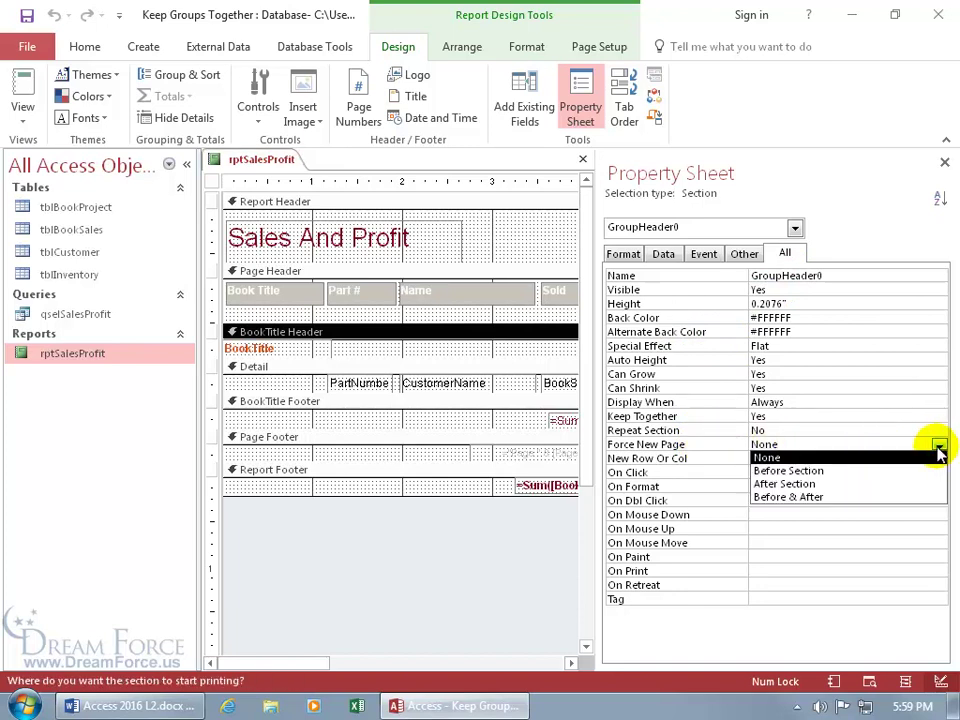
{"action": "left_click", "coordinate": [890, 471]}
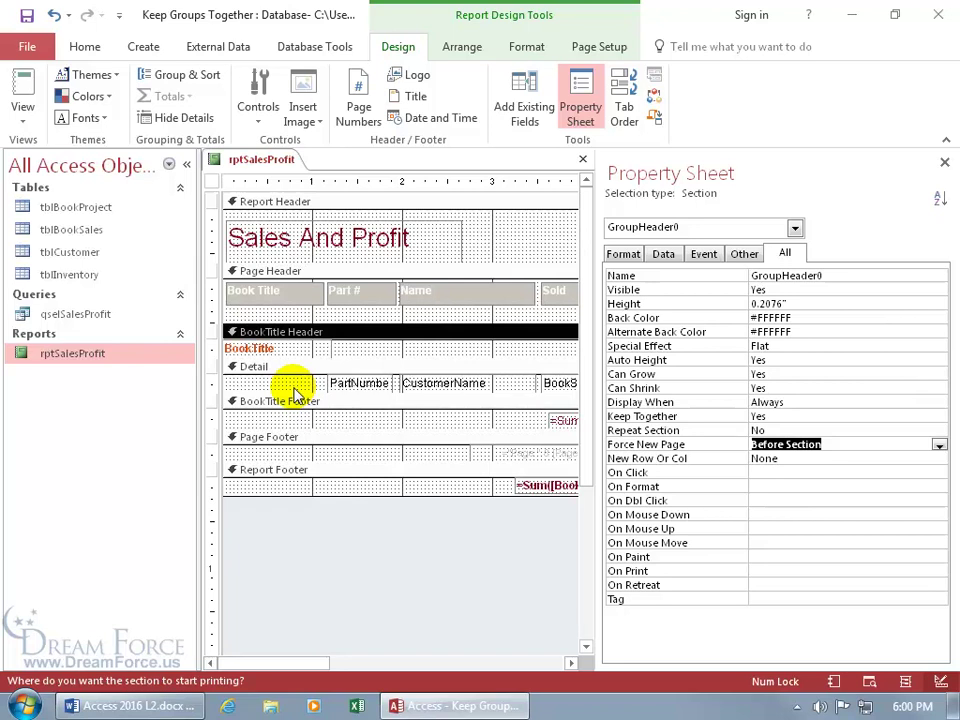
Show the report in Print Preview and page through to page 4, examining how the book groups break across pages.
{"action": "right_click", "coordinate": [256, 163]}
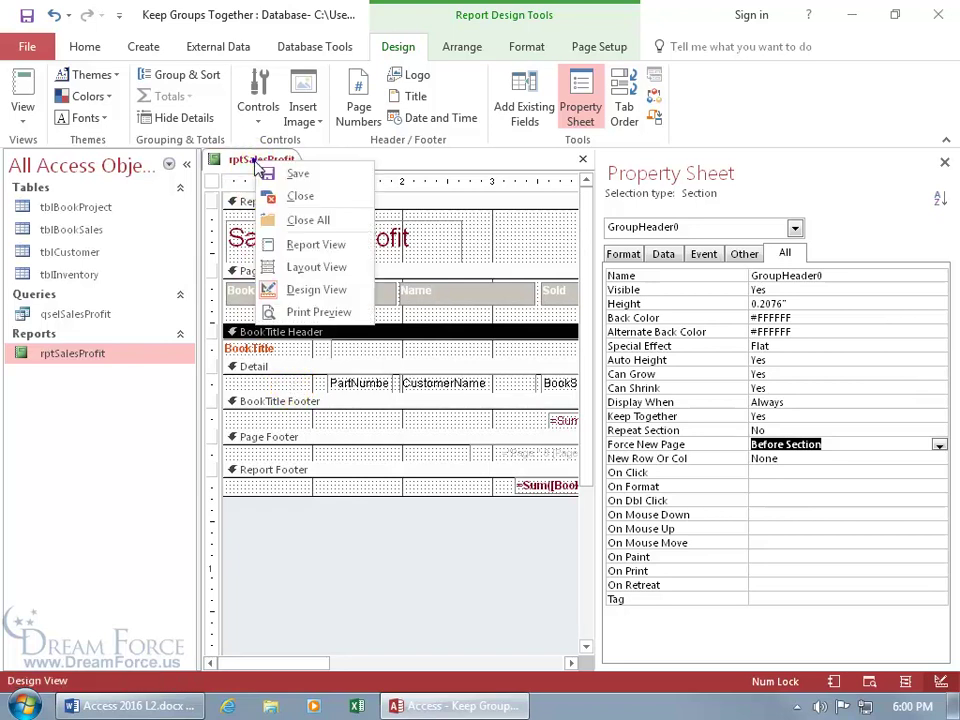
{"action": "left_click", "coordinate": [300, 312]}
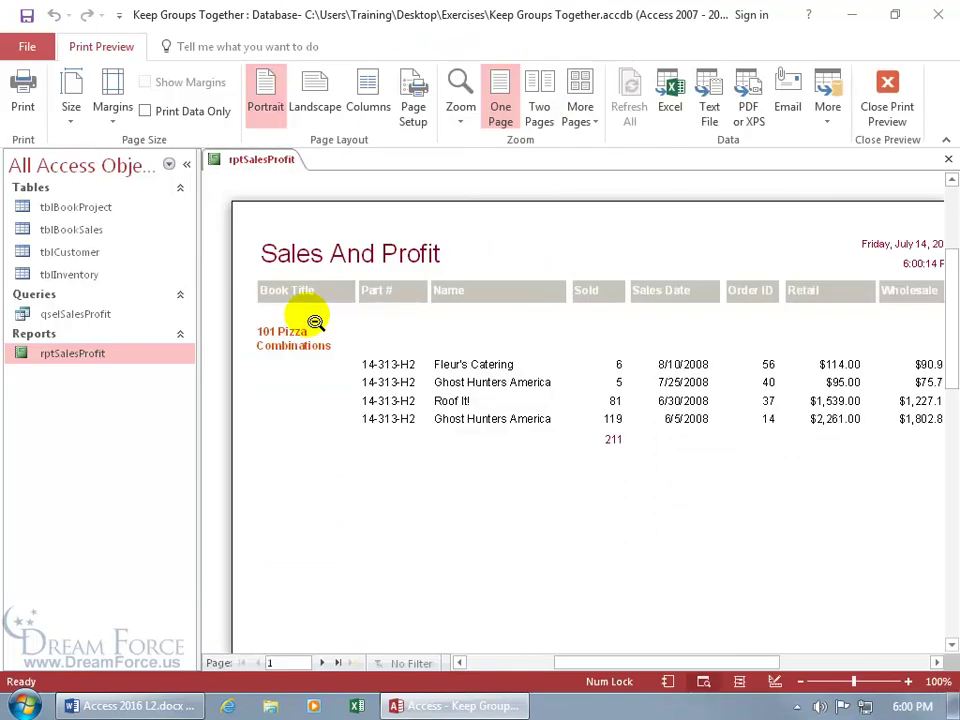
{"action": "left_click", "coordinate": [388, 472]}
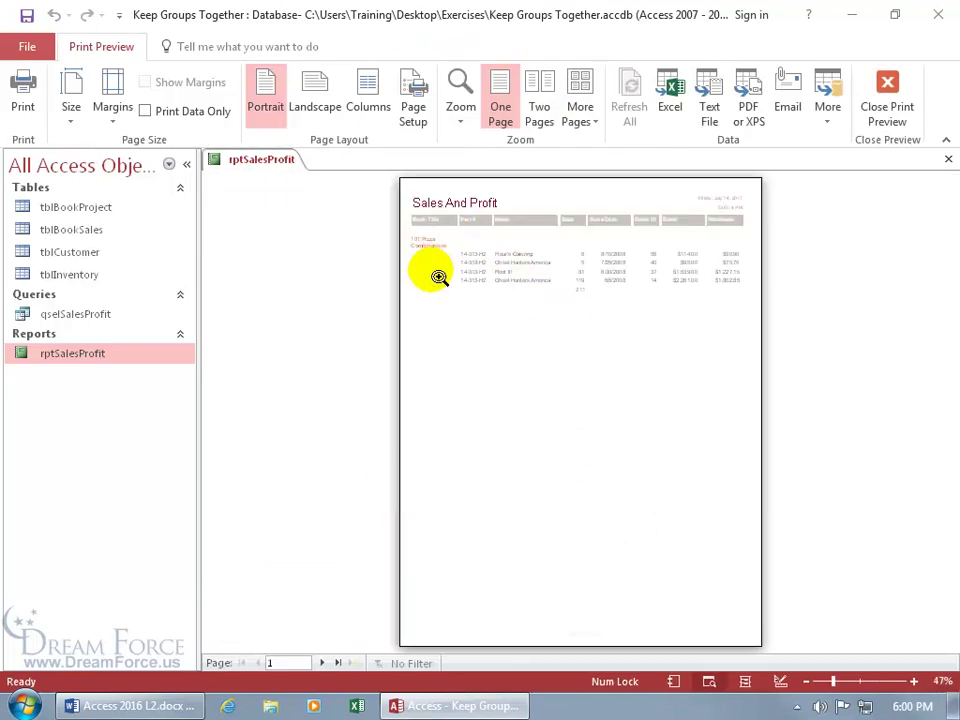
{"action": "left_click", "coordinate": [322, 664]}
{"action": "left_click", "coordinate": [321, 663]}
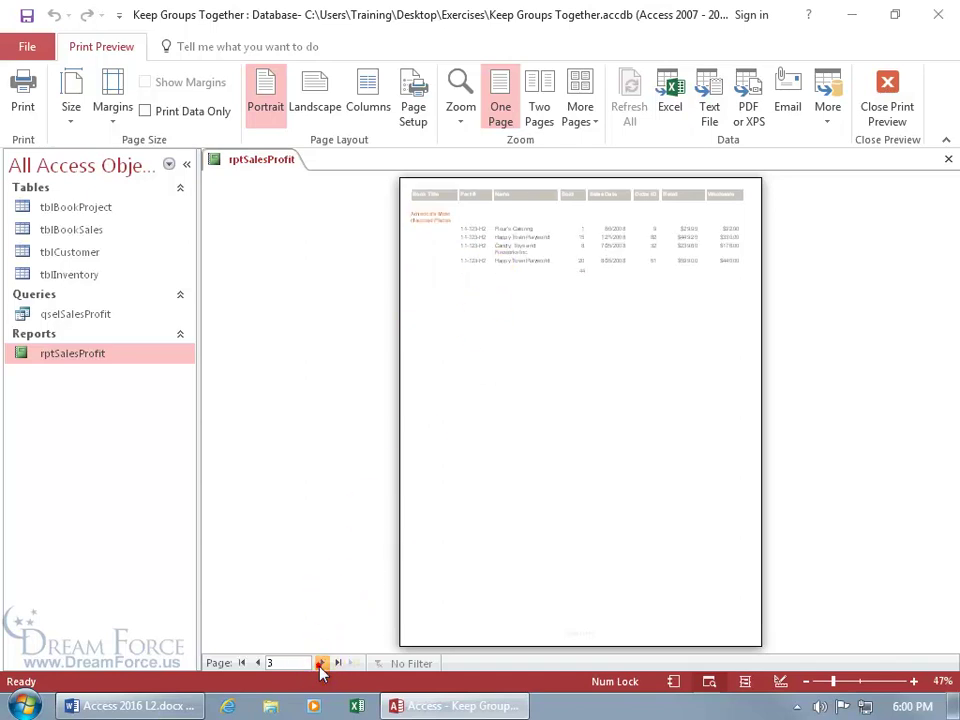
{"action": "left_click", "coordinate": [472, 235]}
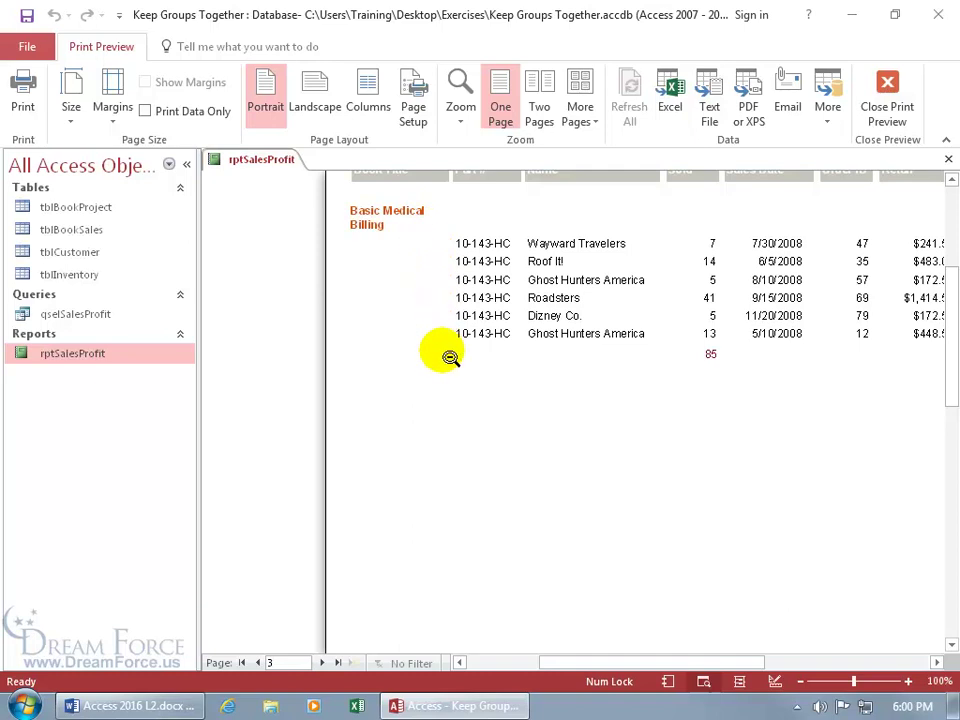
{"action": "left_click", "coordinate": [321, 662]}
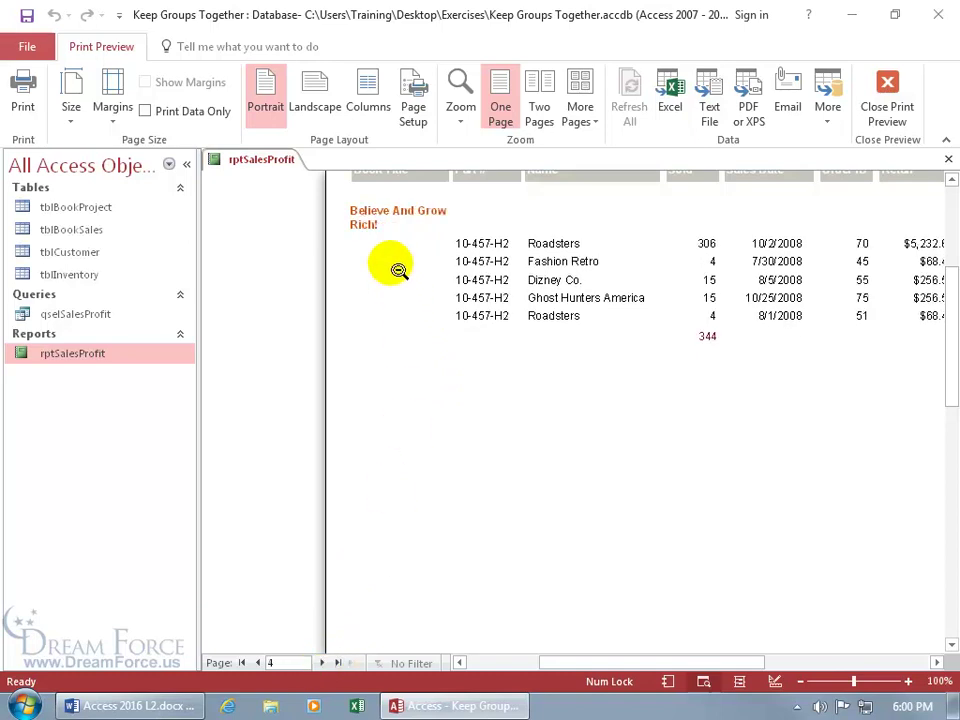
Return to Design View and set the BookTitle Header's Force New Page property to After Section.
{"action": "right_click", "coordinate": [389, 220]}
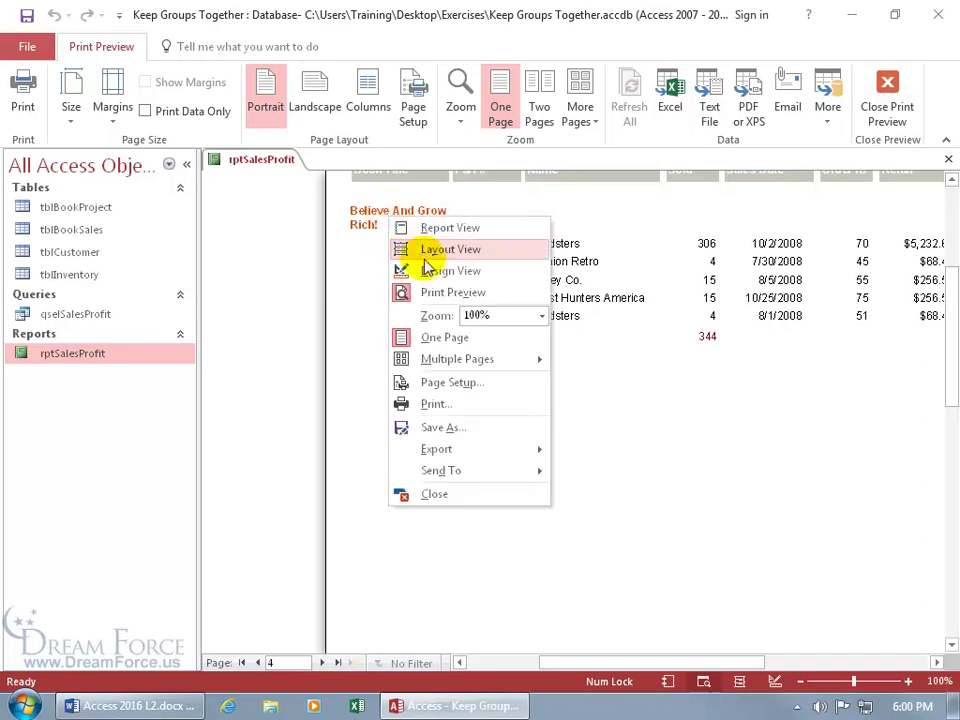
{"action": "left_click", "coordinate": [433, 271]}
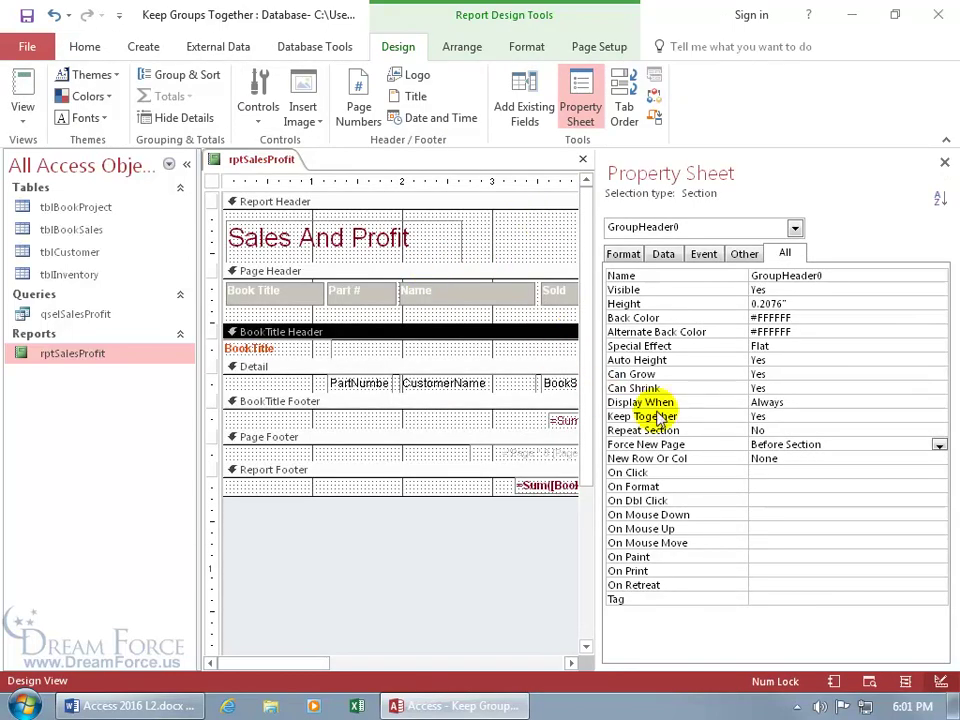
{"action": "left_click", "coordinate": [840, 444]}
{"action": "left_click", "coordinate": [938, 444]}
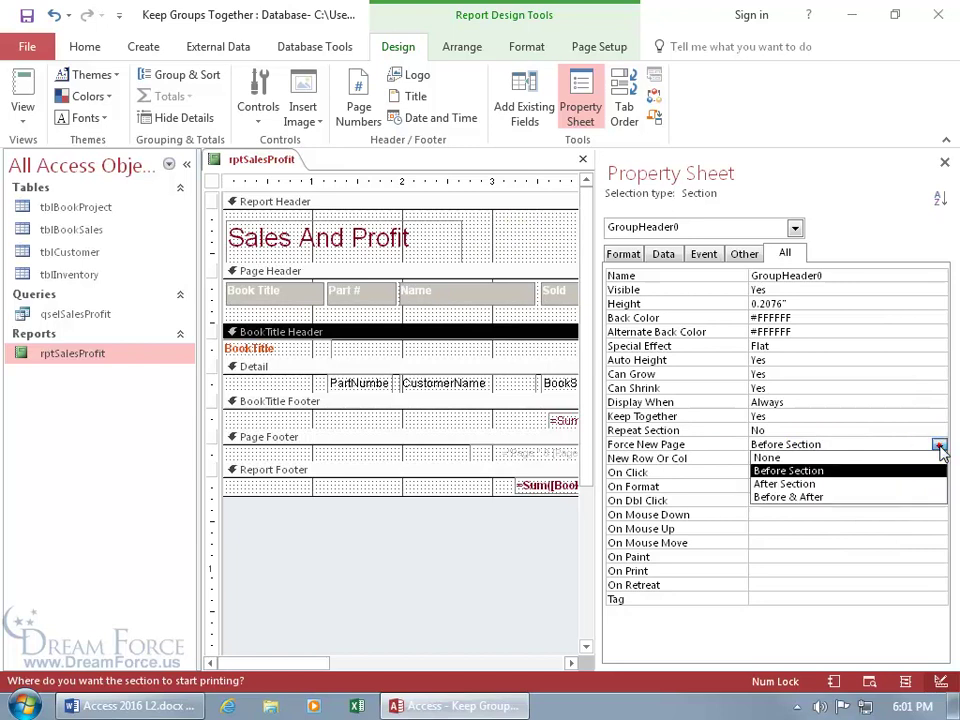
{"action": "left_click", "coordinate": [898, 484]}
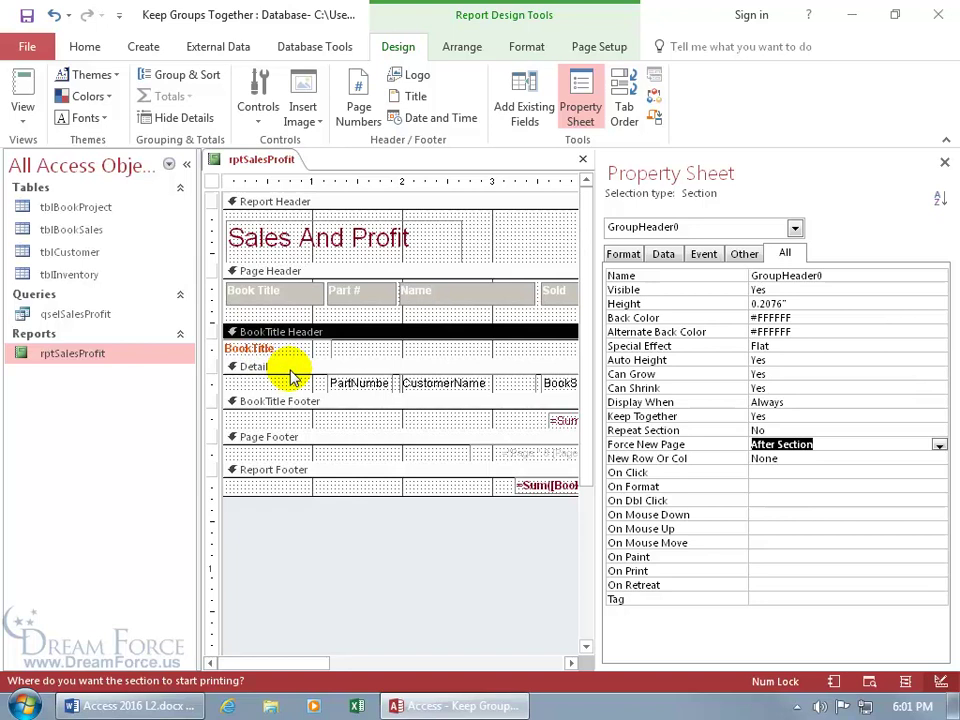
Preview the report again and go through pages 1 to 6, examining where the book titles and their detail rows print.
{"action": "right_click", "coordinate": [255, 160]}
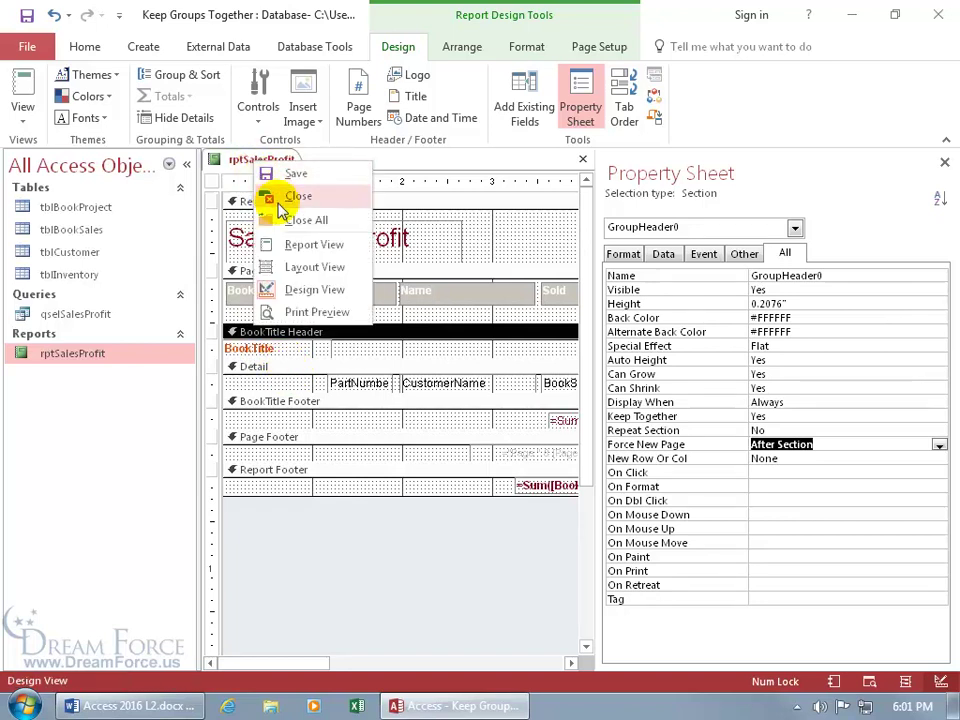
{"action": "left_click", "coordinate": [302, 313]}
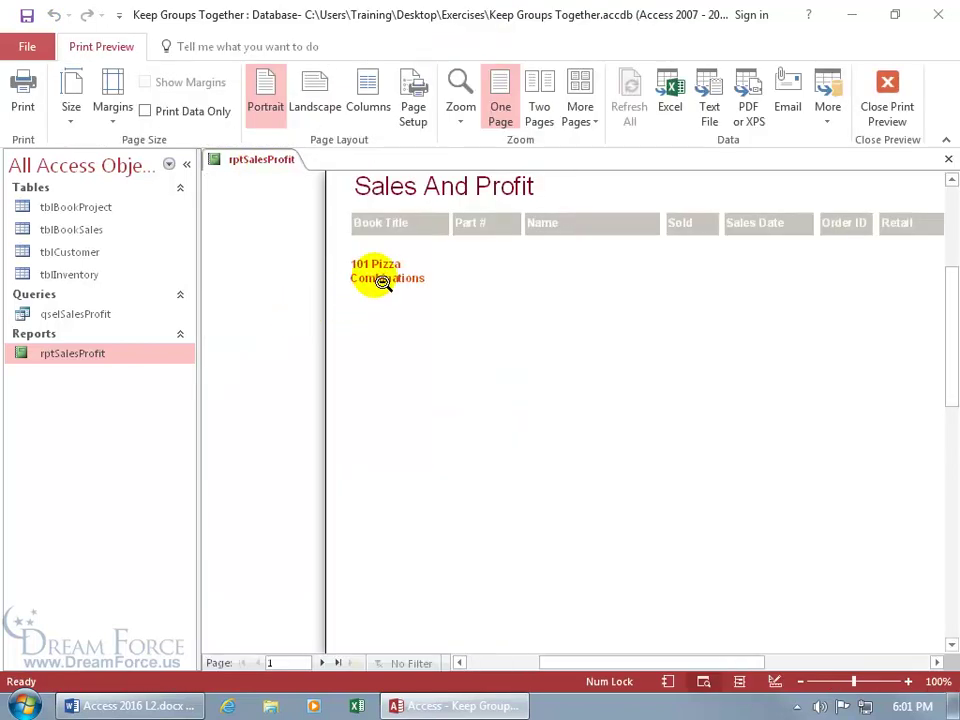
{"action": "left_click", "coordinate": [321, 662]}
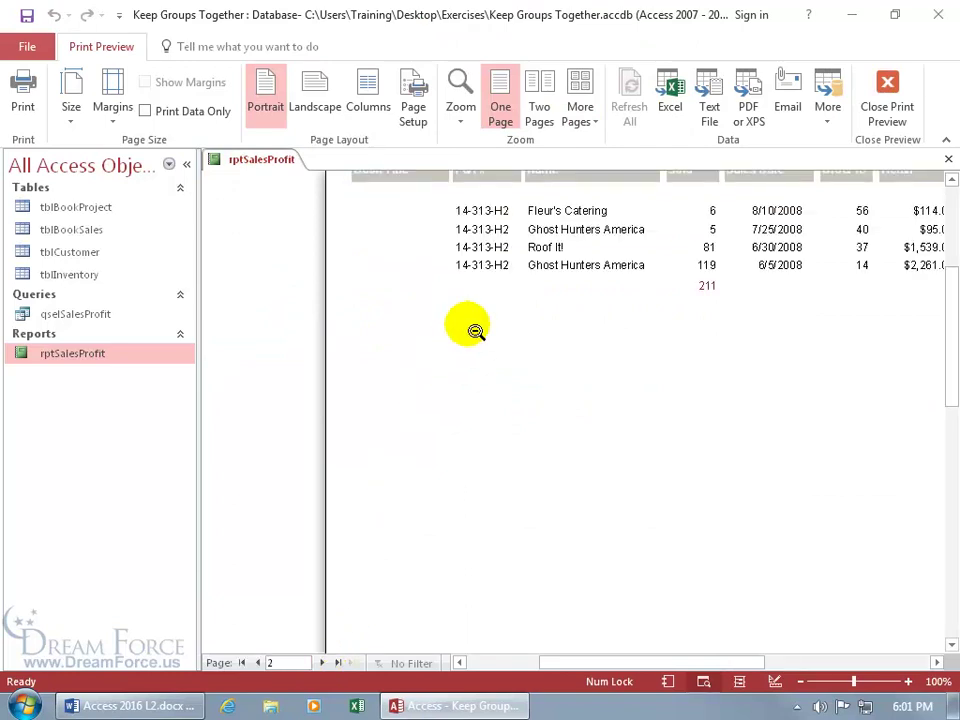
{"action": "left_click", "coordinate": [321, 662]}
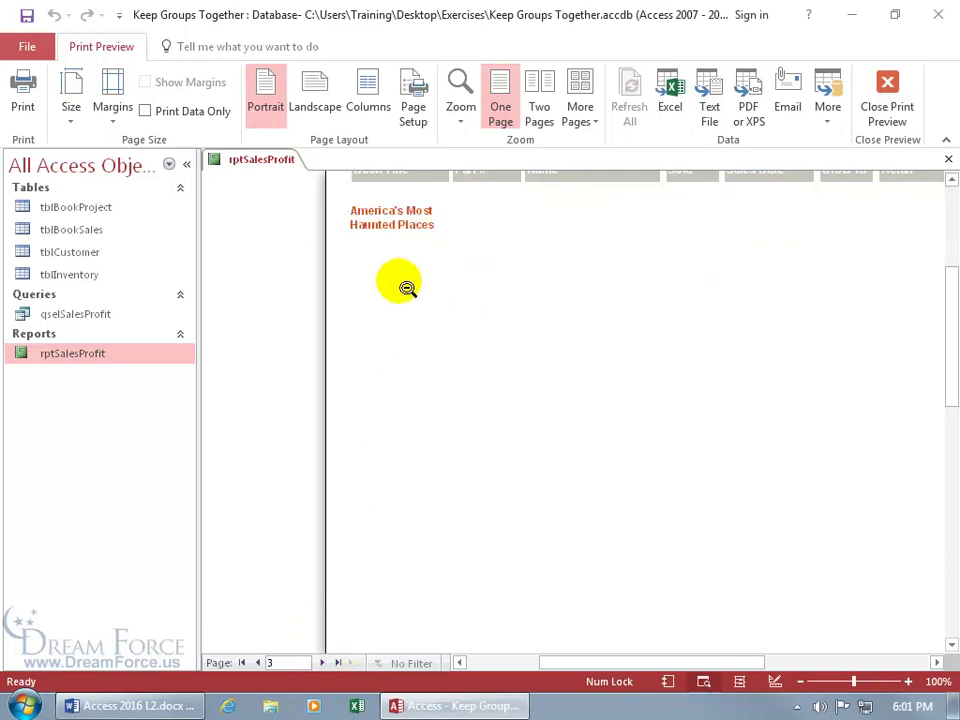
{"action": "left_click", "coordinate": [321, 662]}
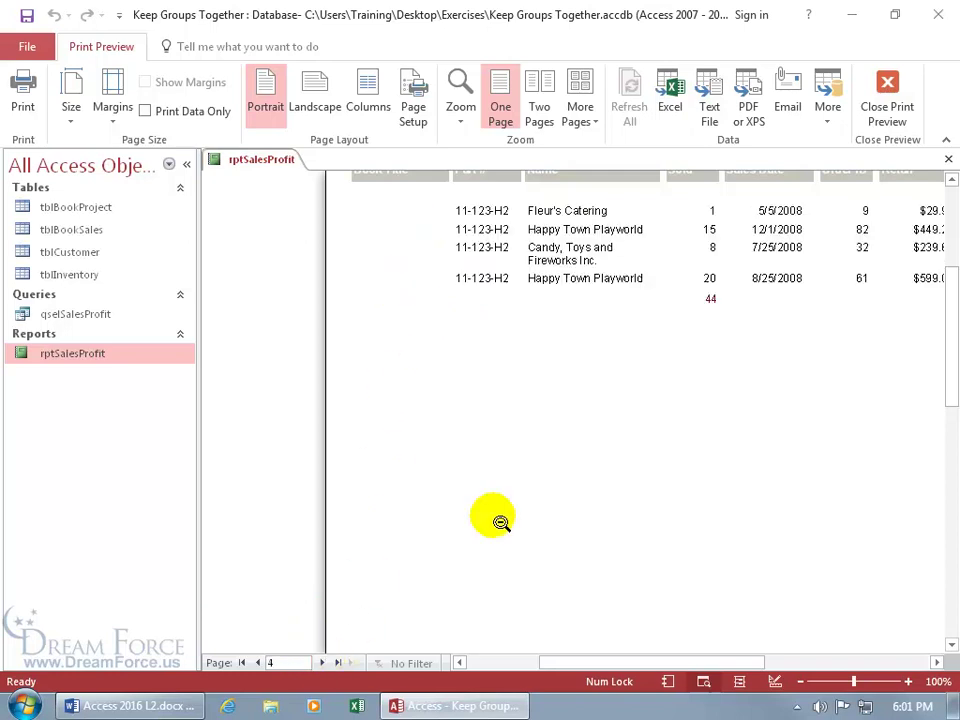
{"action": "left_click", "coordinate": [317, 665]}
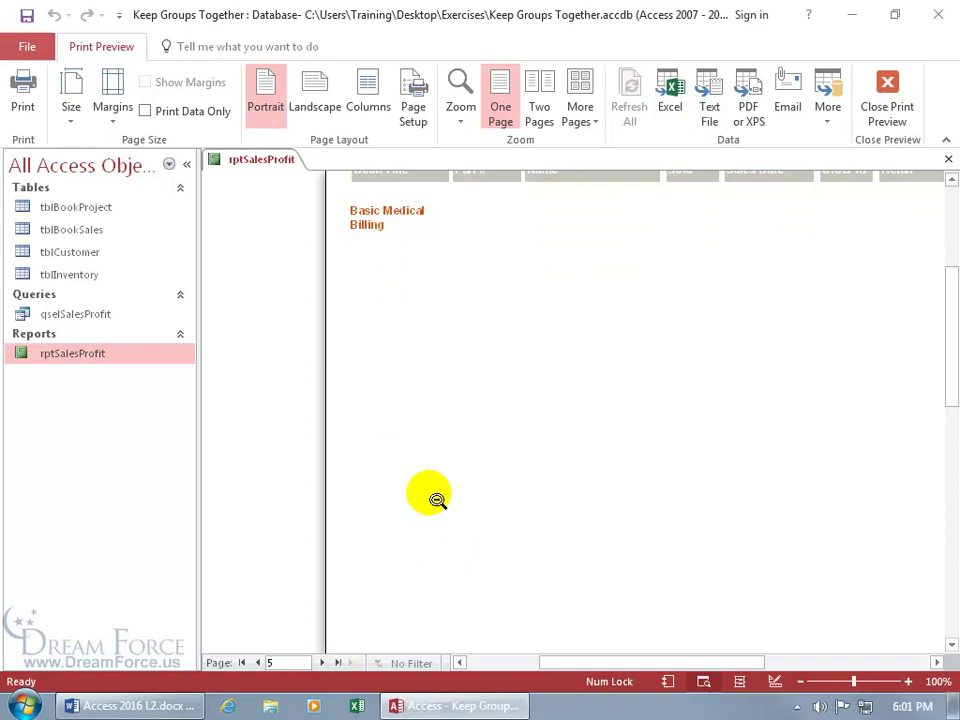
{"action": "left_click", "coordinate": [322, 662]}
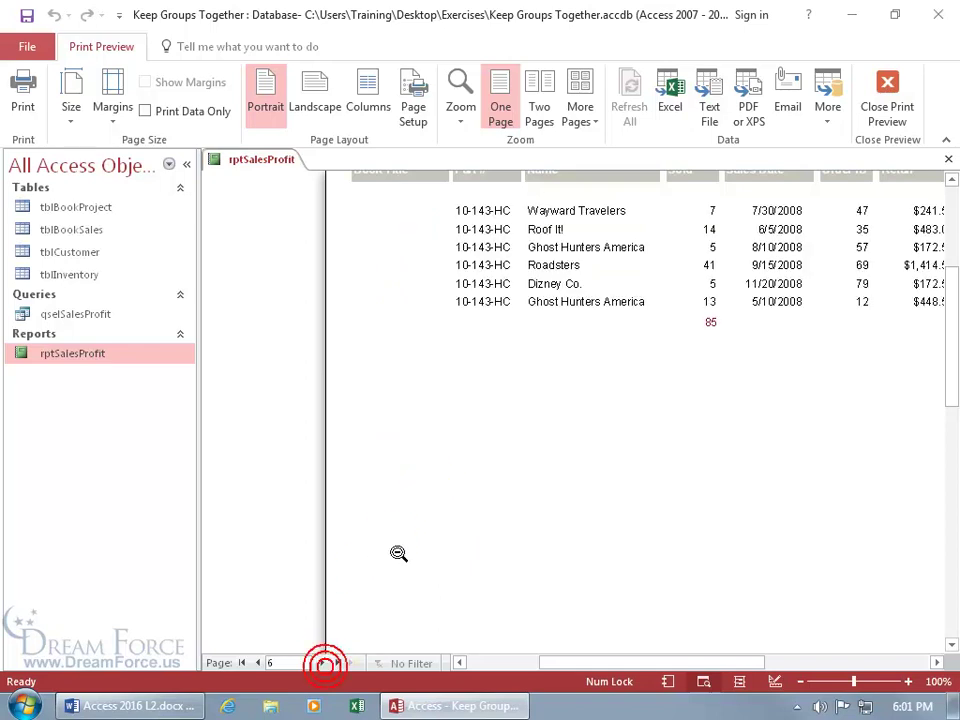
Return the report to Design View and show the available Force New Page options for the BookTitle Header.
{"action": "right_click", "coordinate": [457, 317]}
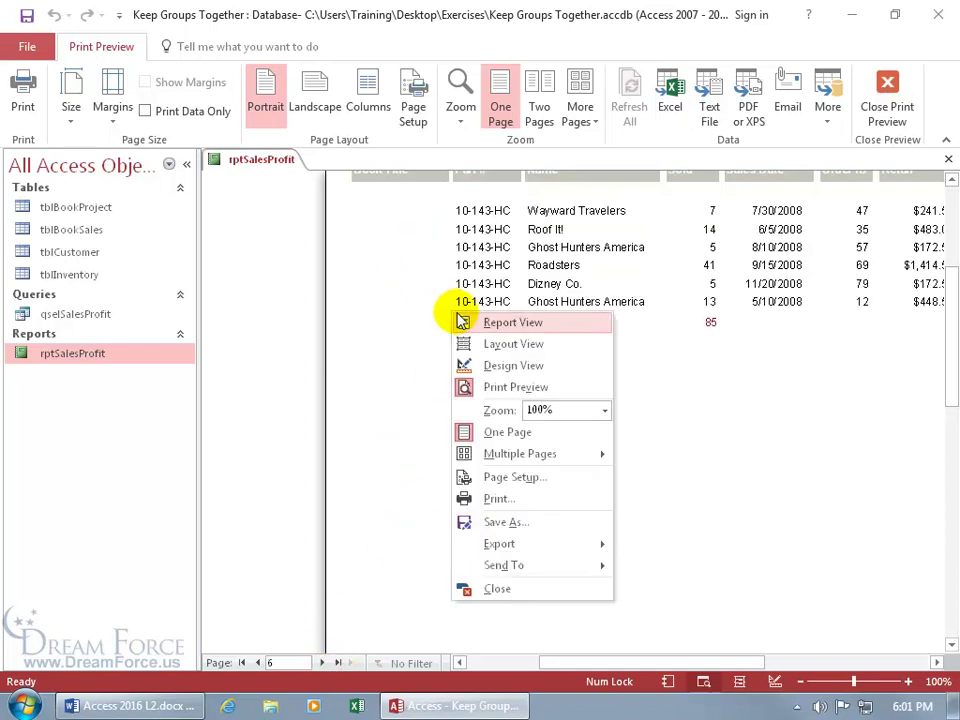
{"action": "left_click", "coordinate": [484, 365]}
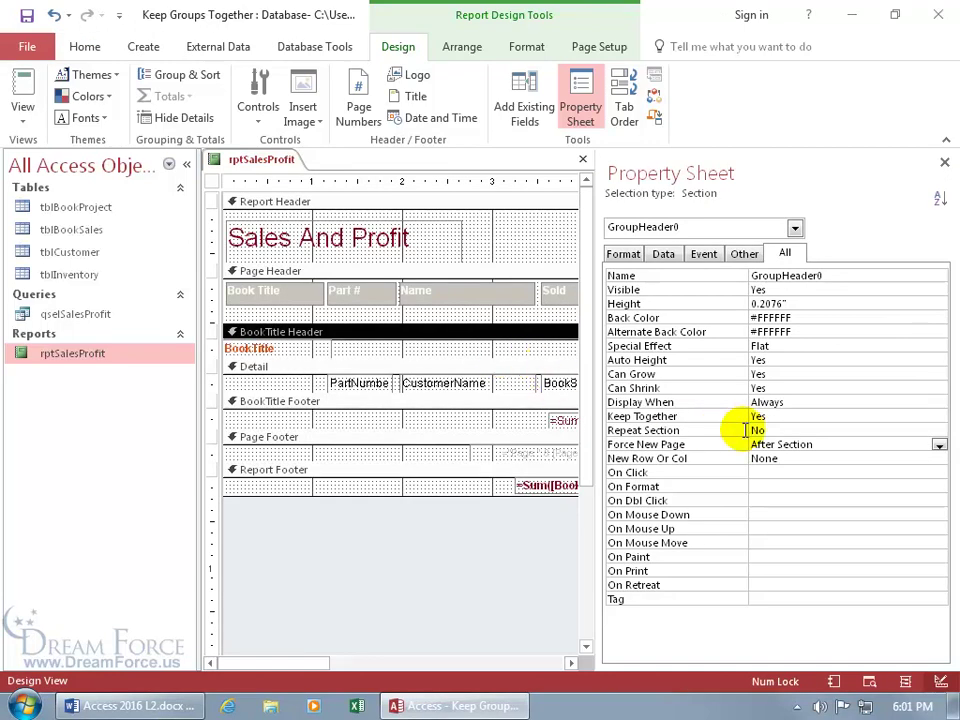
{"action": "left_click", "coordinate": [938, 444]}
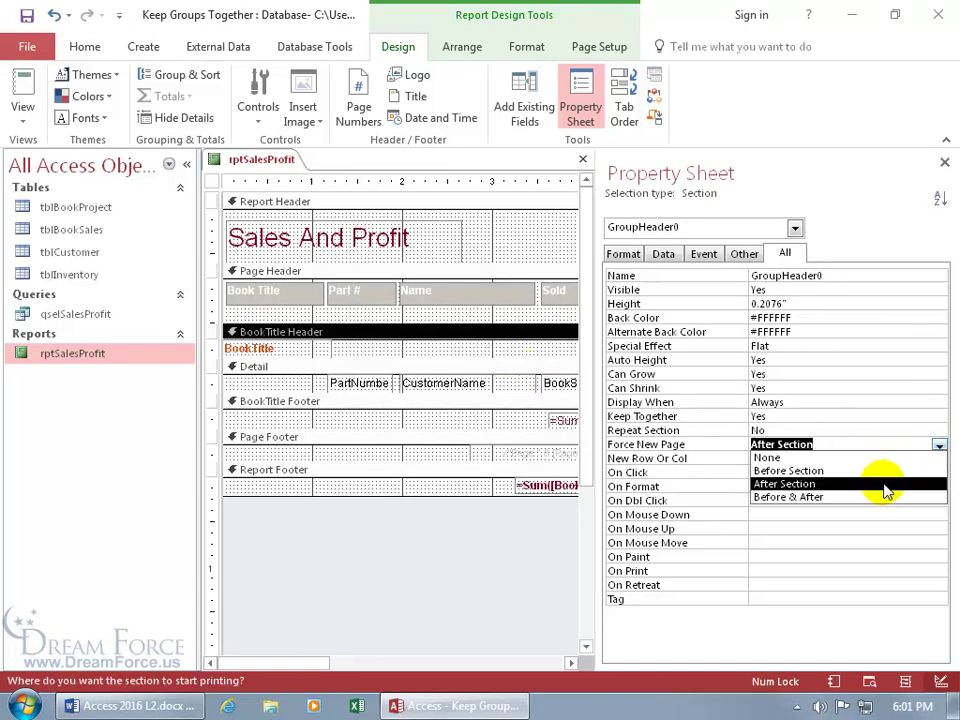
{"action": "left_click", "coordinate": [847, 442]}
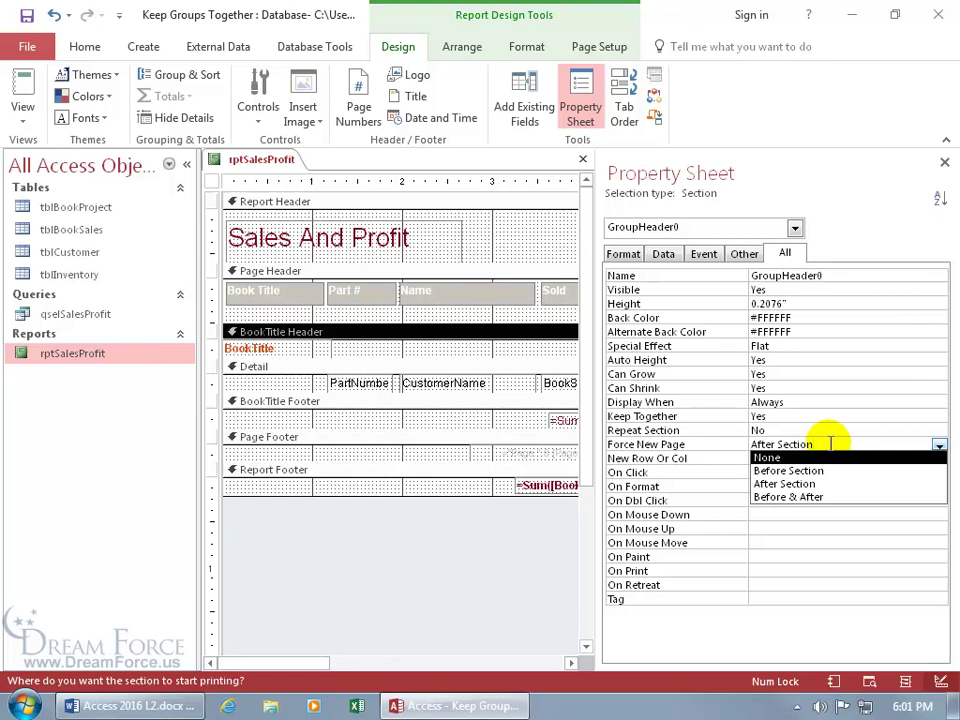
Open the online help article on the Section.ForceNewPage property in the browser and examine its table of settings.
{"action": "key", "text": "F1"}
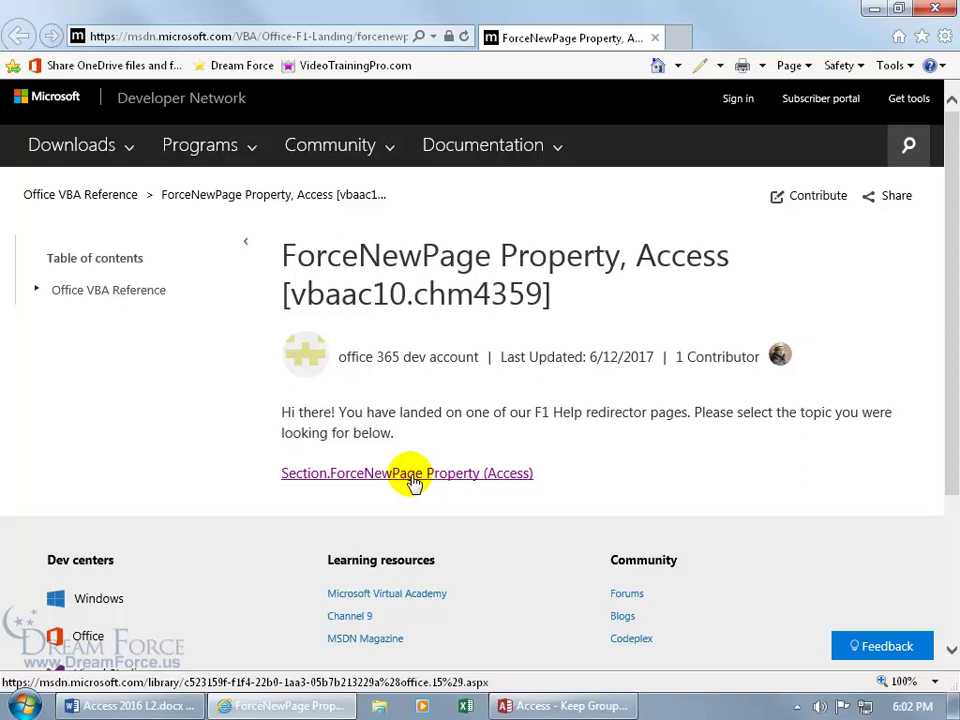
{"action": "left_click", "coordinate": [414, 482]}
{"action": "scroll", "coordinate": [563, 480], "scroll_direction": "down", "scroll_amount": 3}
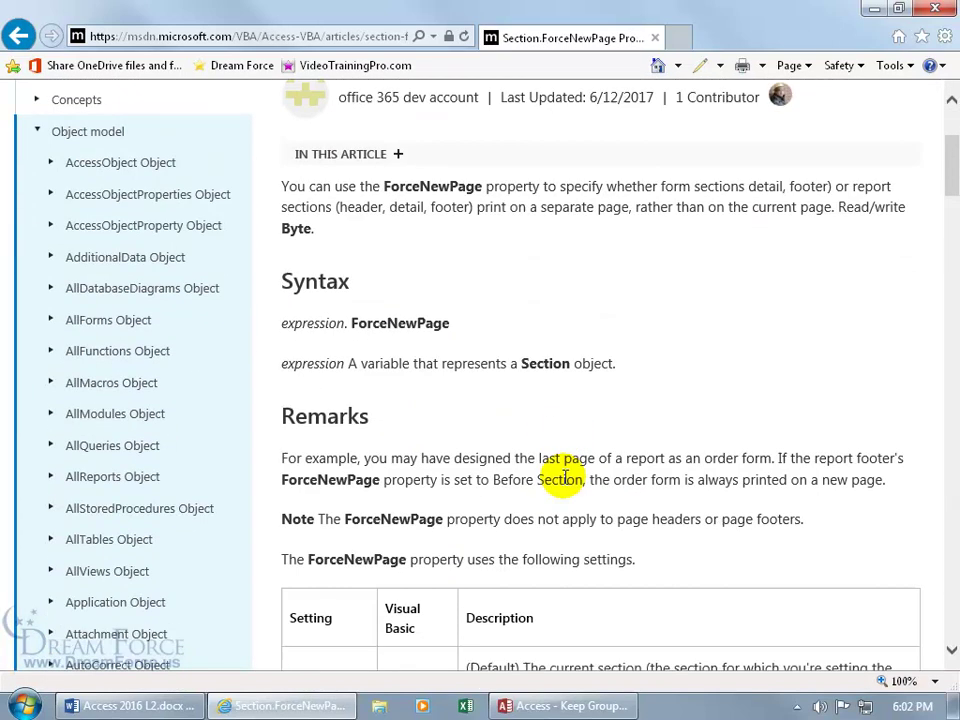
{"action": "scroll", "coordinate": [565, 480], "scroll_direction": "down", "scroll_amount": 4}
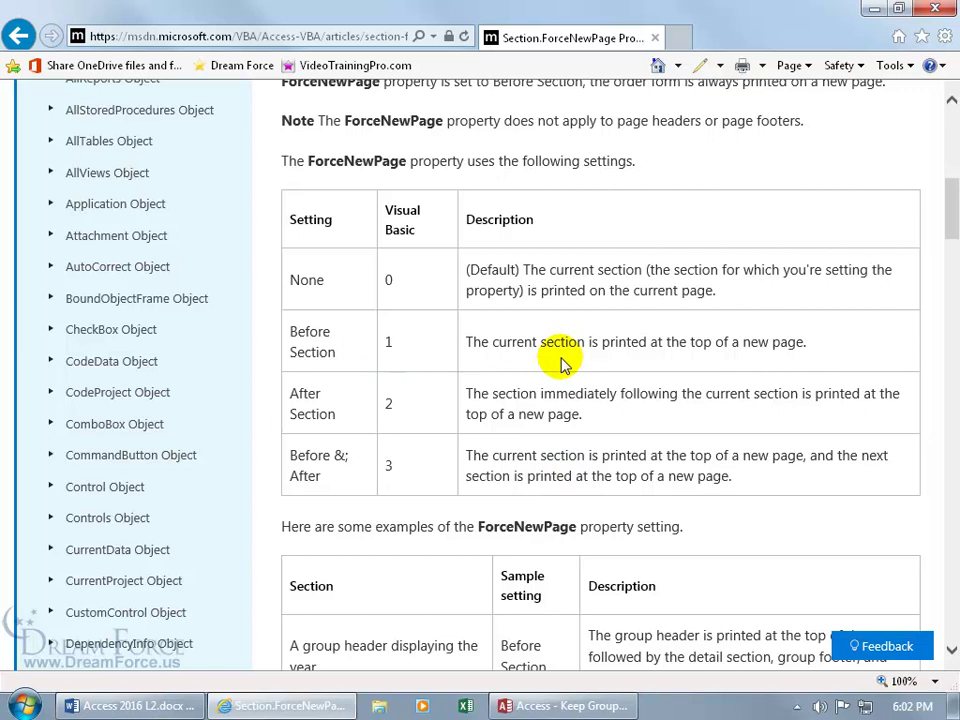